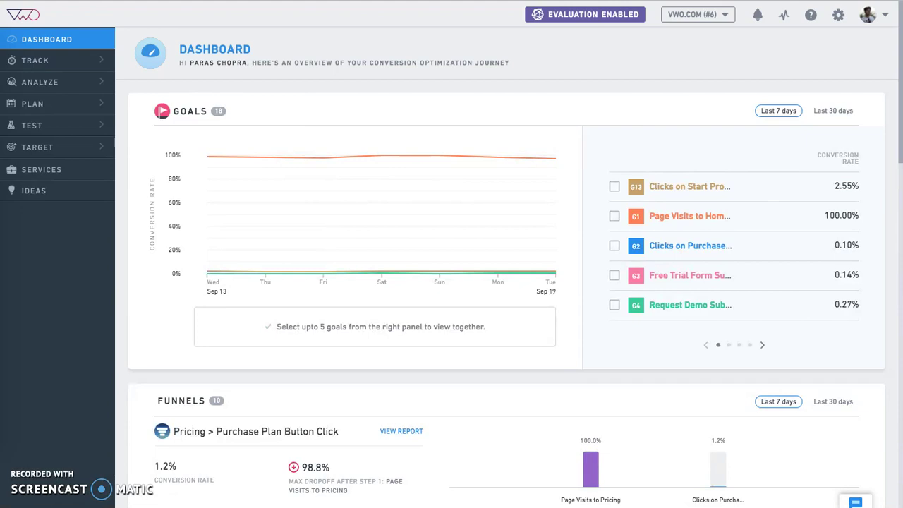
Open the list of tracked goals and start creating a new goal
click(81, 61)
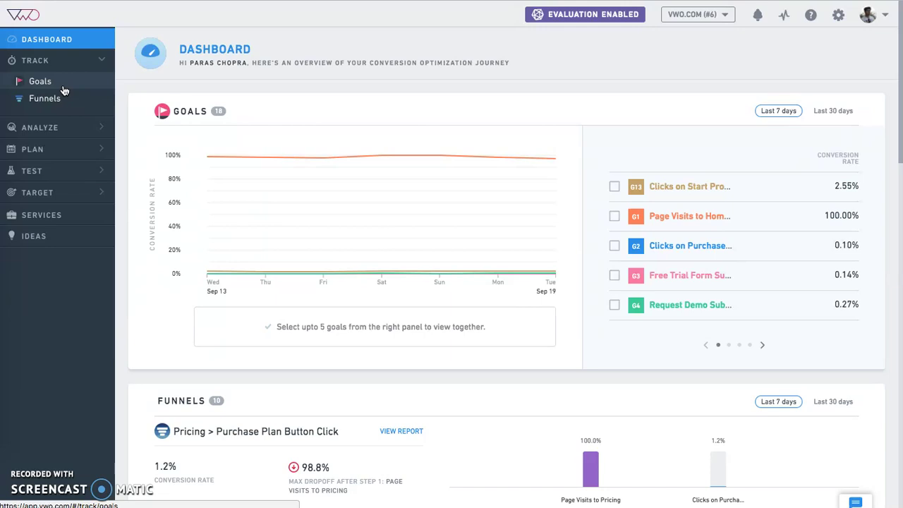
click(64, 90)
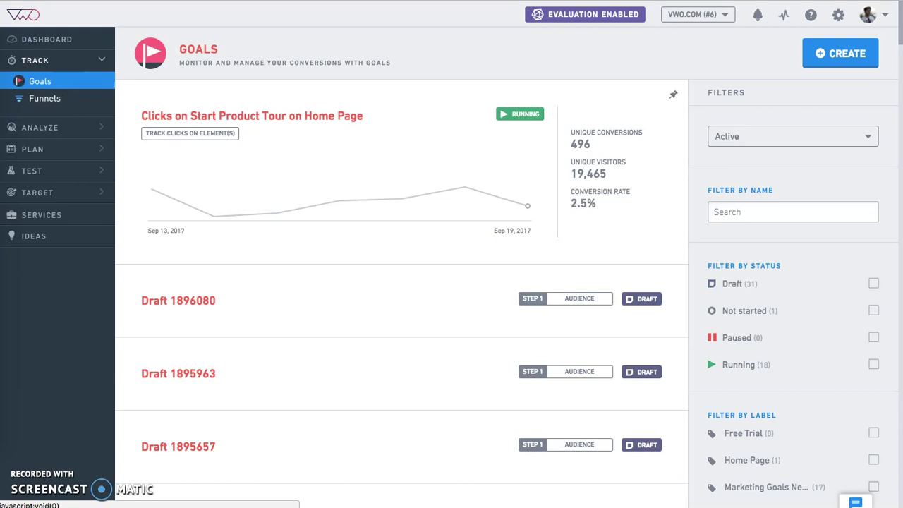
click(159, 77)
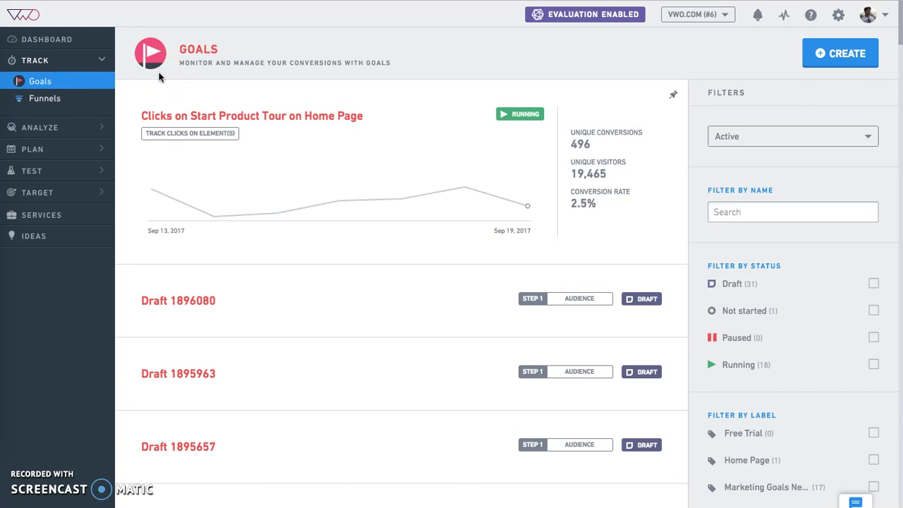
click(818, 60)
click(793, 60)
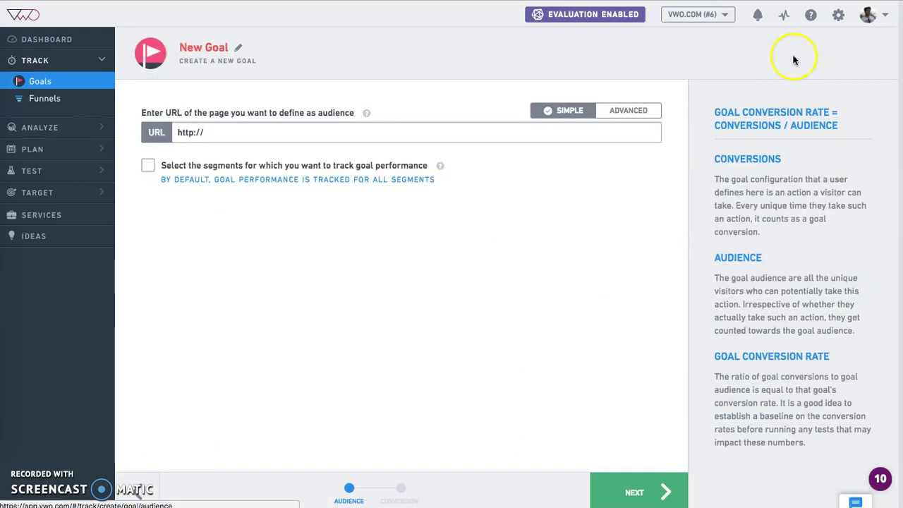
click(326, 130)
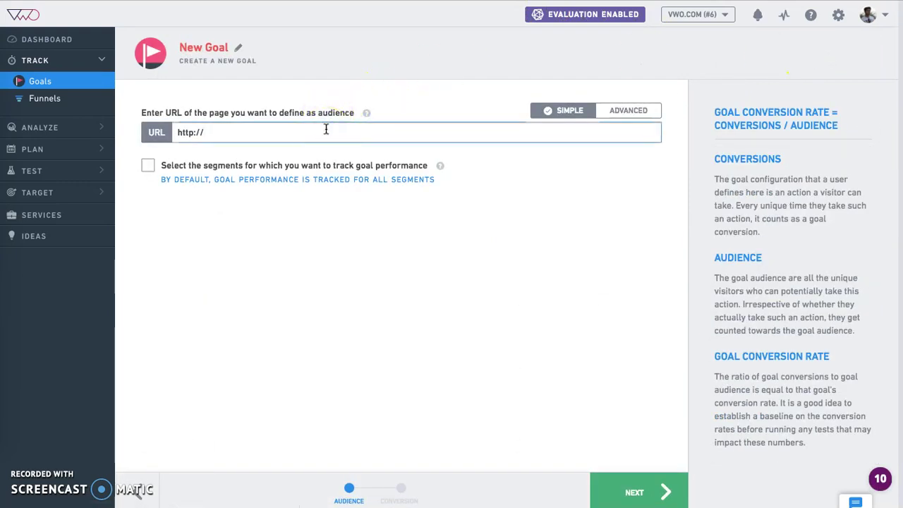
text(vw)
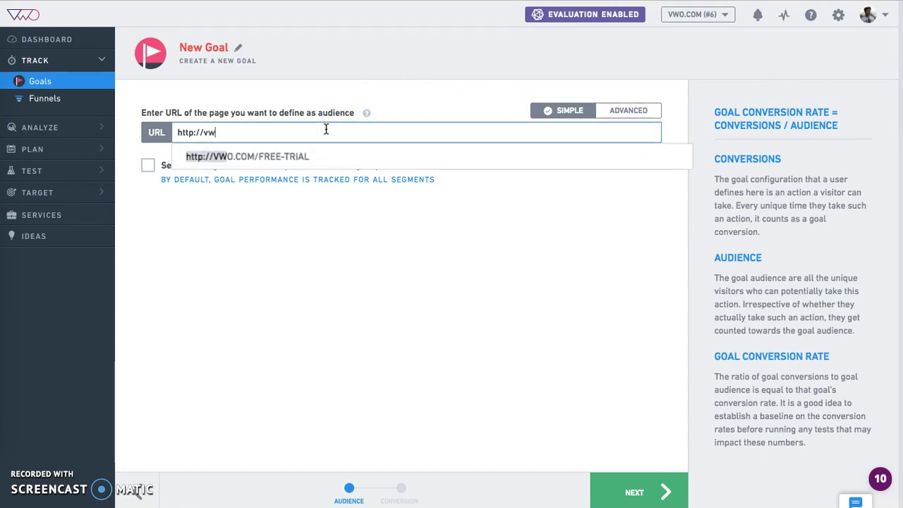
text(o.com)
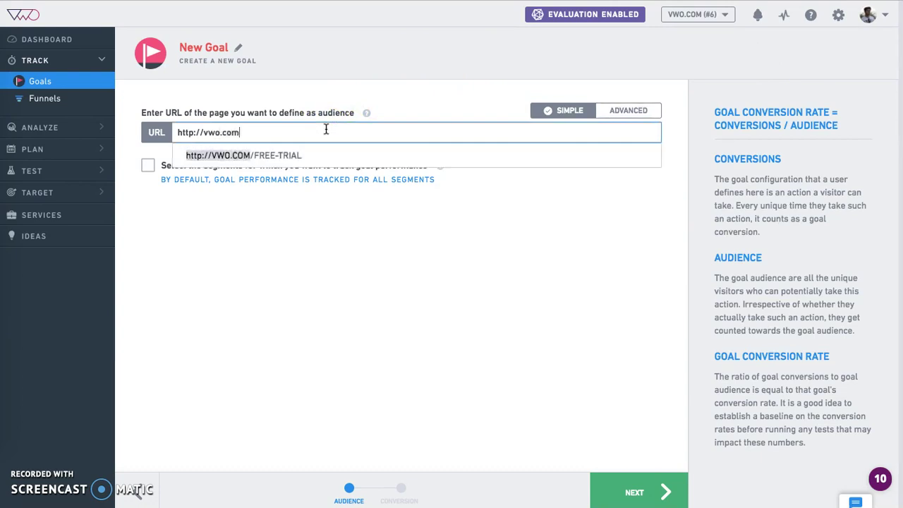
click(347, 263)
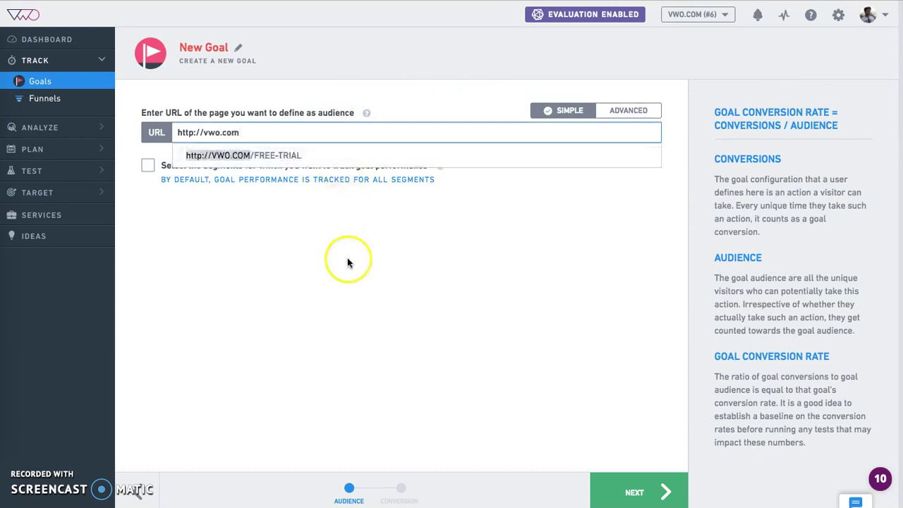
click(617, 113)
click(203, 159)
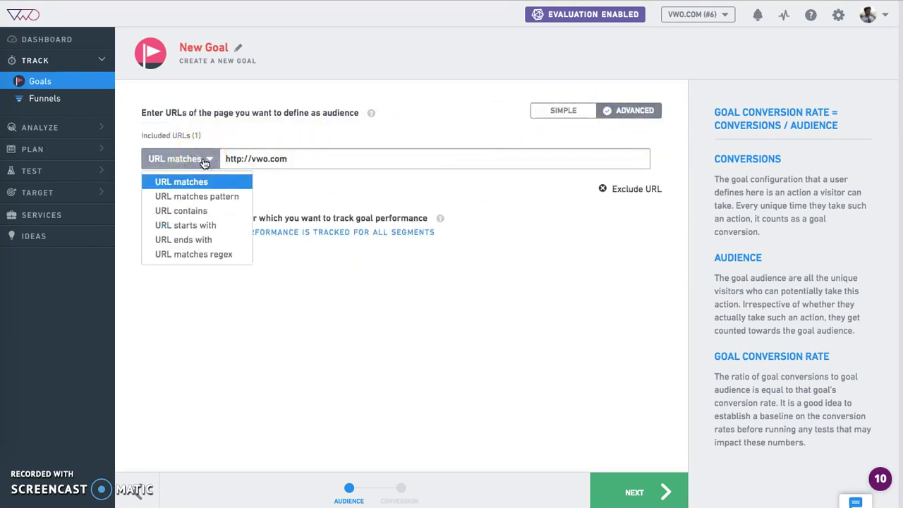
click(308, 352)
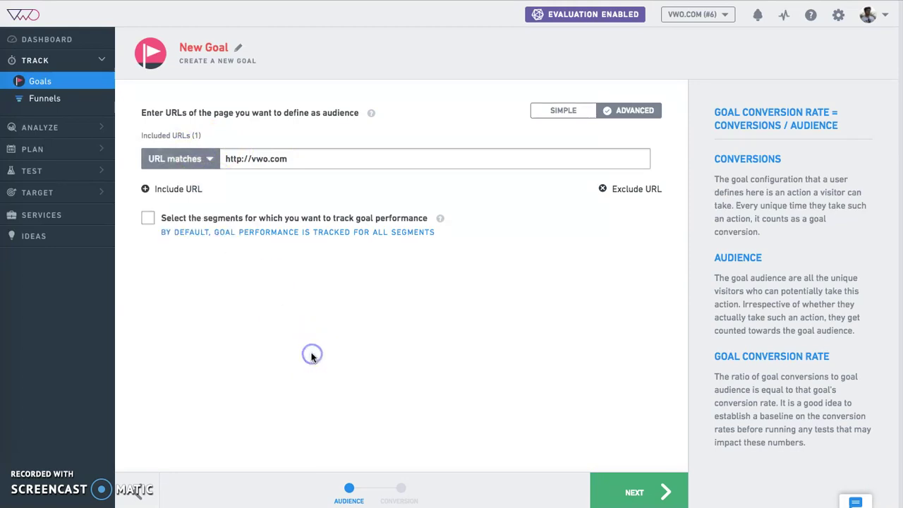
Browse the saved, gallery and custom segment options for tracking goal performance, and turn segment selection back off
click(148, 222)
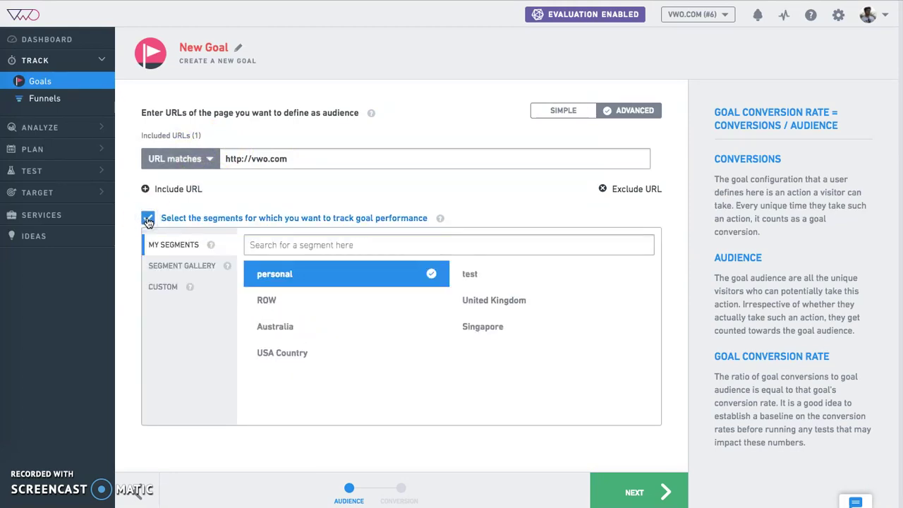
click(182, 266)
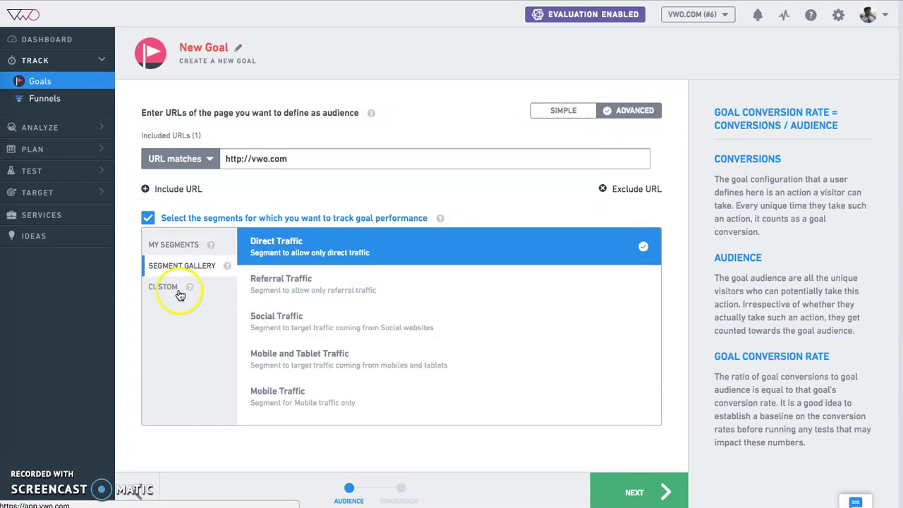
click(170, 287)
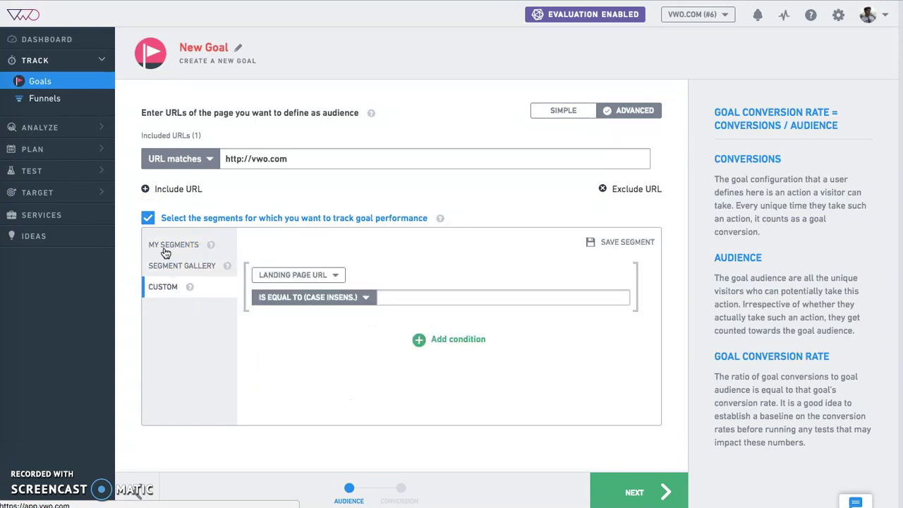
click(147, 218)
click(642, 490)
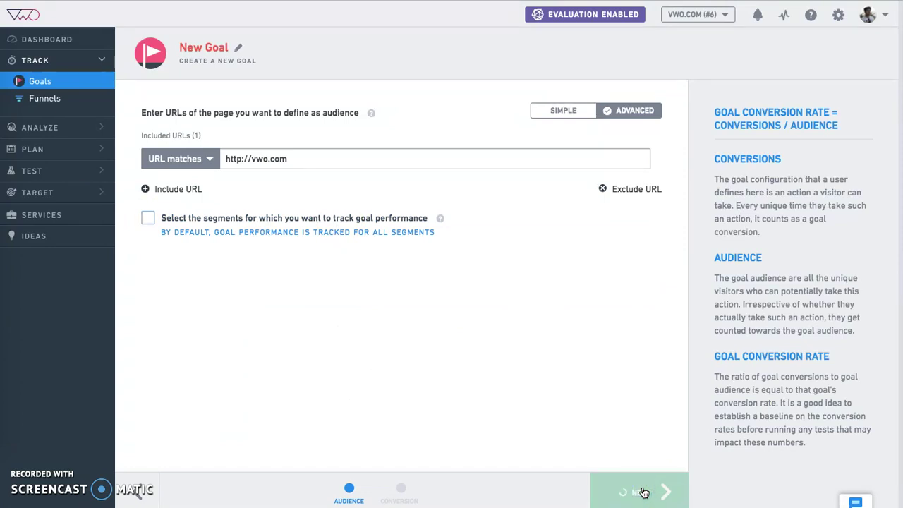
click(261, 180)
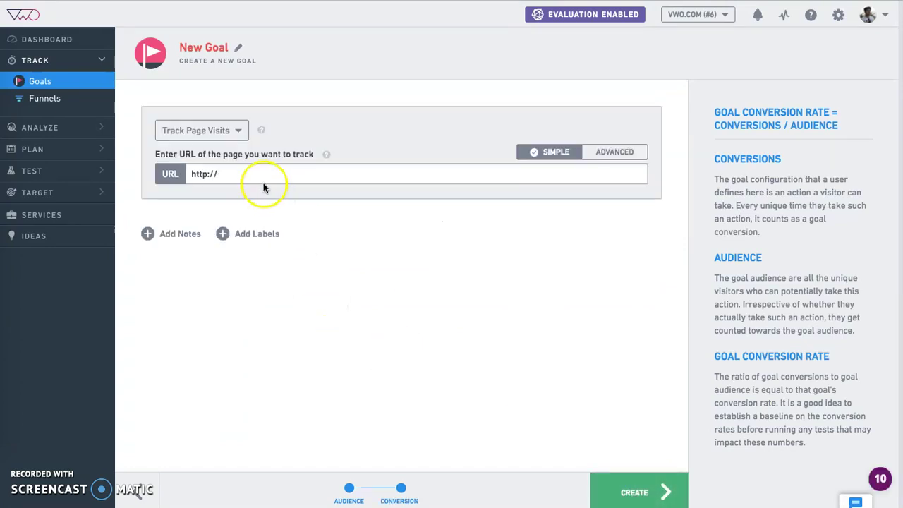
text(vwo.com)
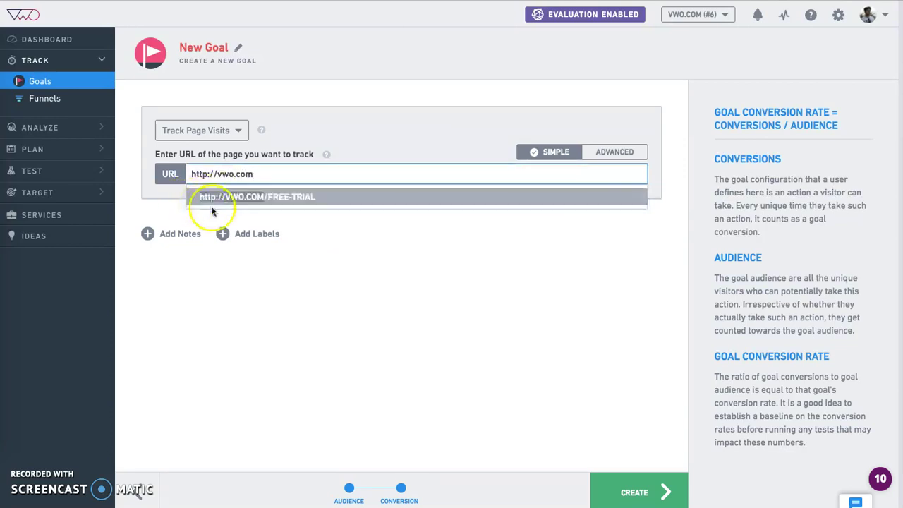
click(241, 201)
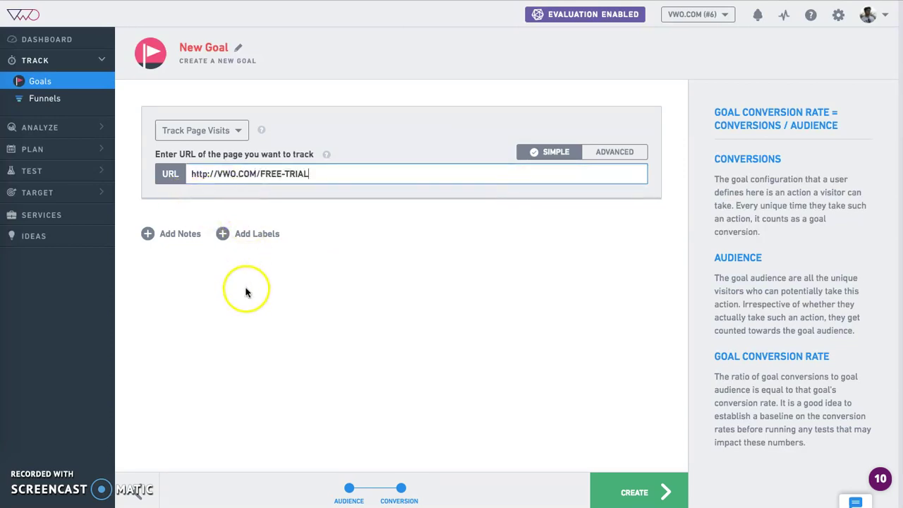
Change the goal's conversion type to Track Custom Conversion
click(237, 136)
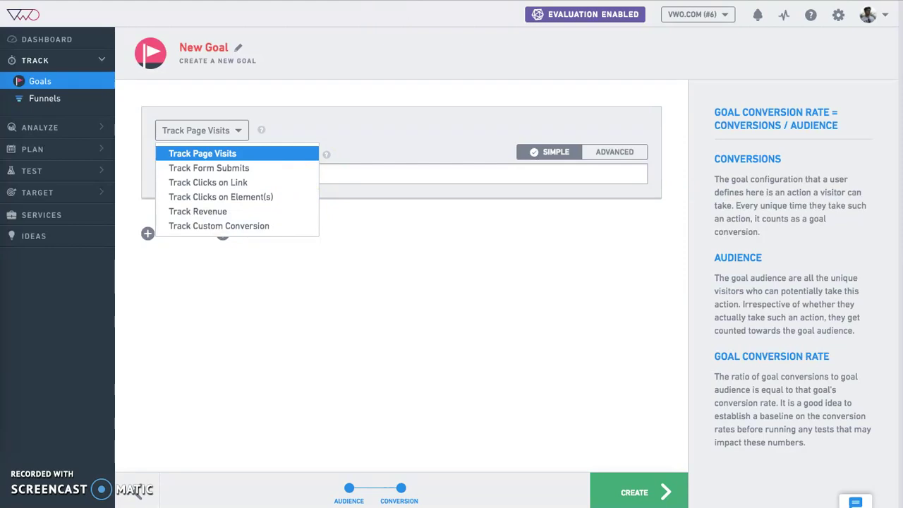
click(284, 226)
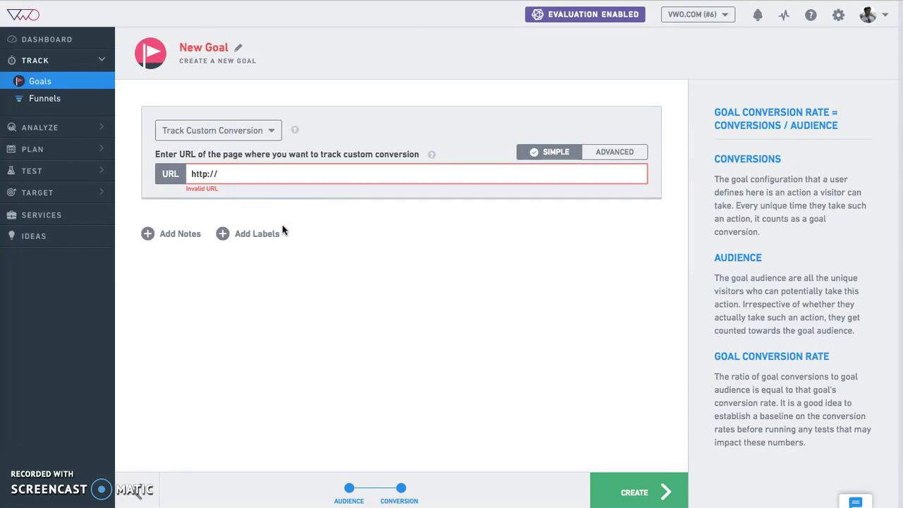
View the detailed report of the Clicks on Start Product Tour on Home Page goal and its user segment filter
click(282, 230)
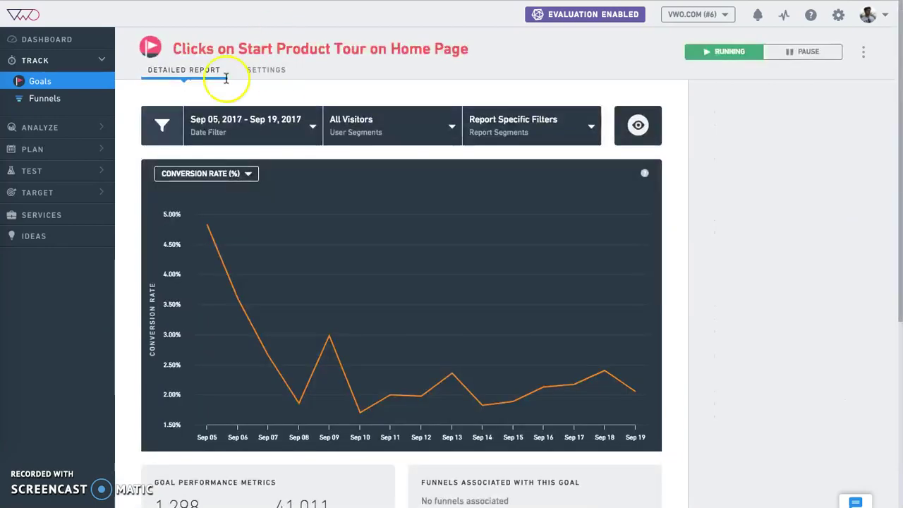
click(452, 127)
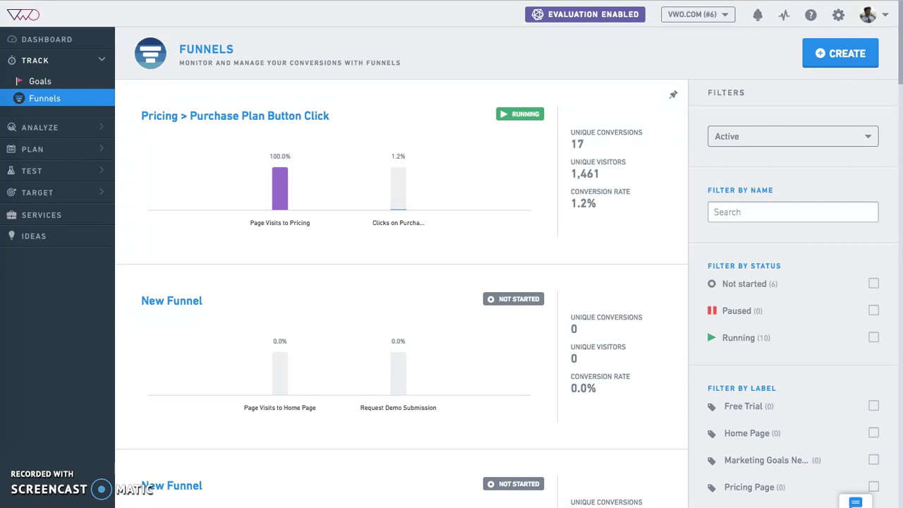
Start a new funnel with Page Visits to Home Page as its first goal
click(861, 56)
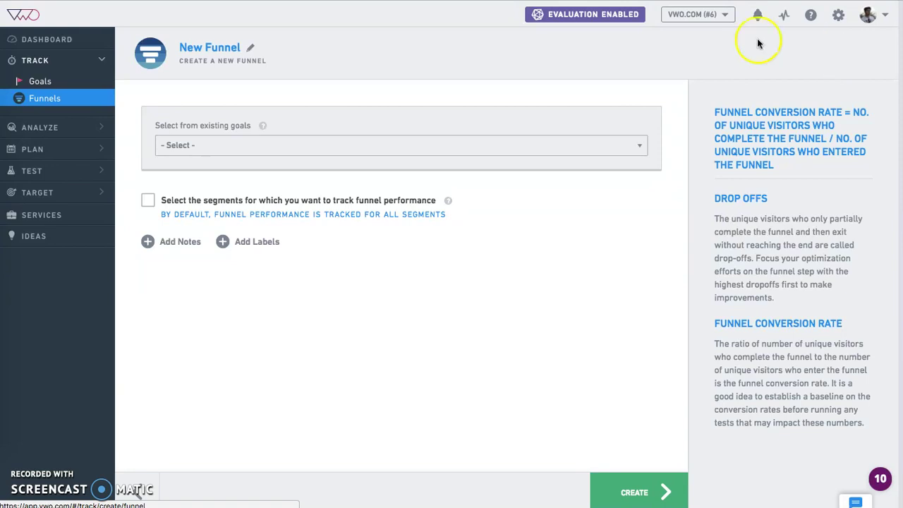
click(604, 142)
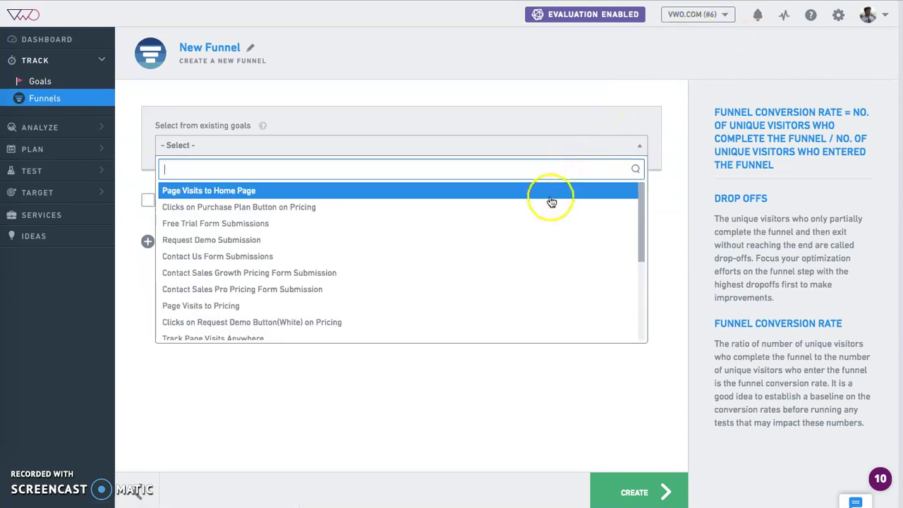
click(548, 190)
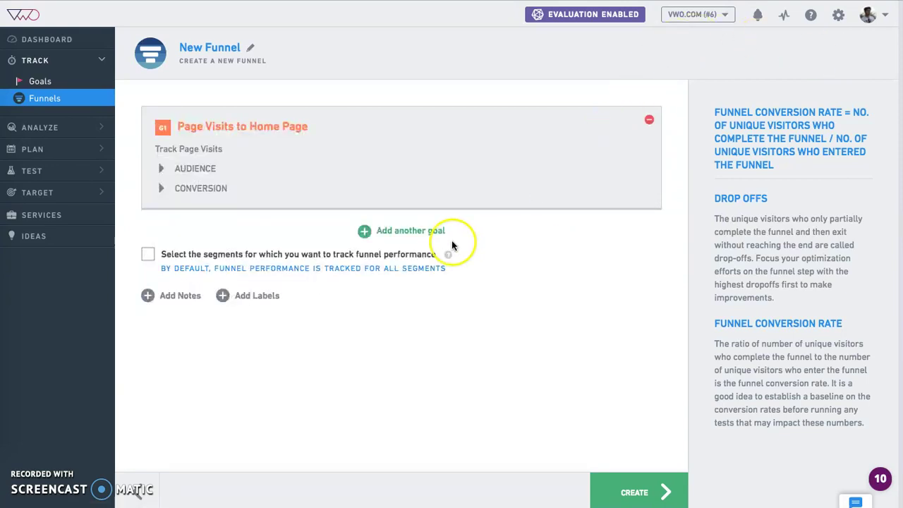
Add Page Visits to Pricing and Clicks on Purchase Plan Button on Pricing as the funnel's second and third goals
click(438, 232)
click(437, 262)
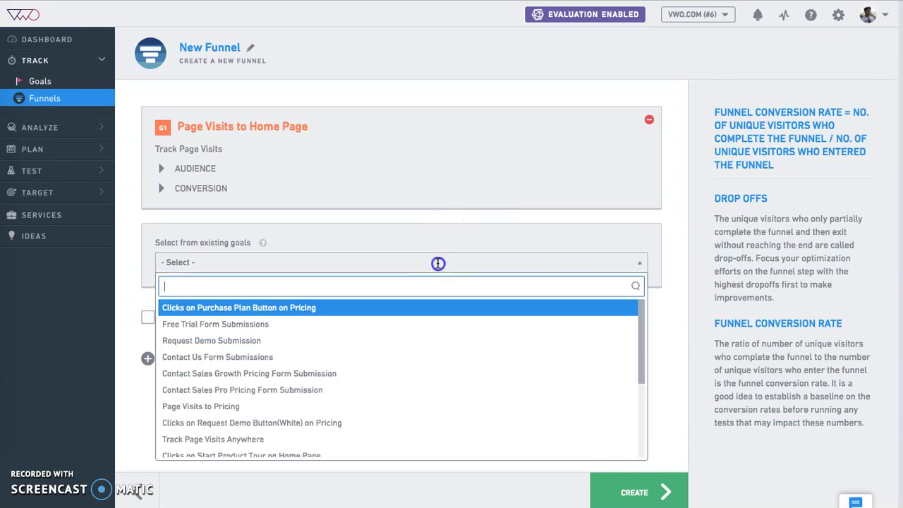
click(400, 407)
click(390, 380)
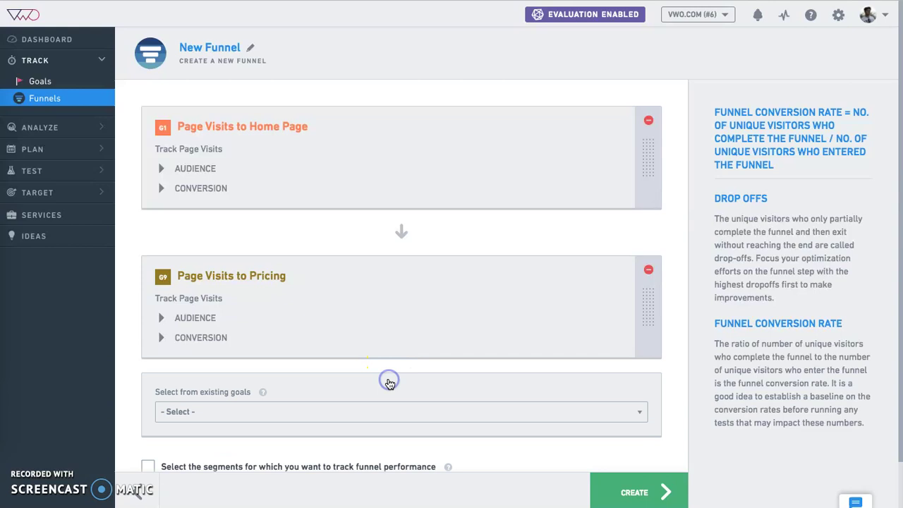
scroll(389, 383, down, 1)
click(402, 357)
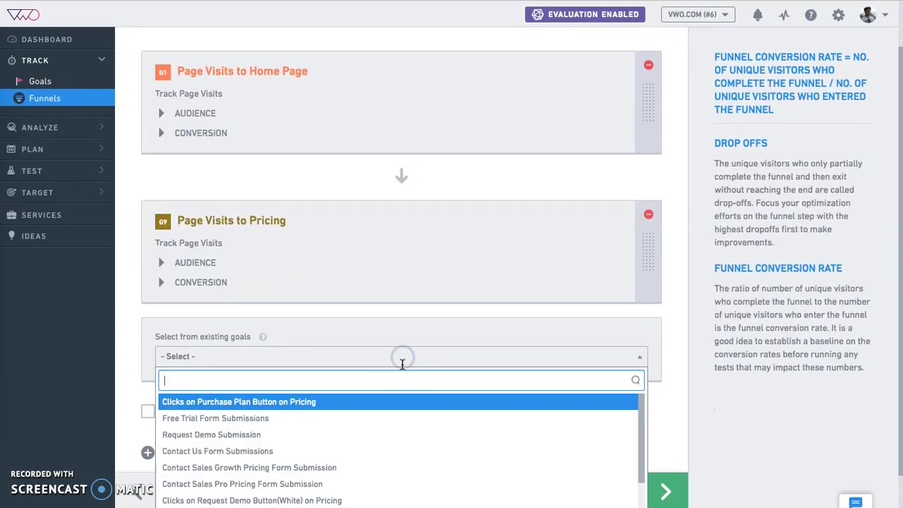
click(395, 401)
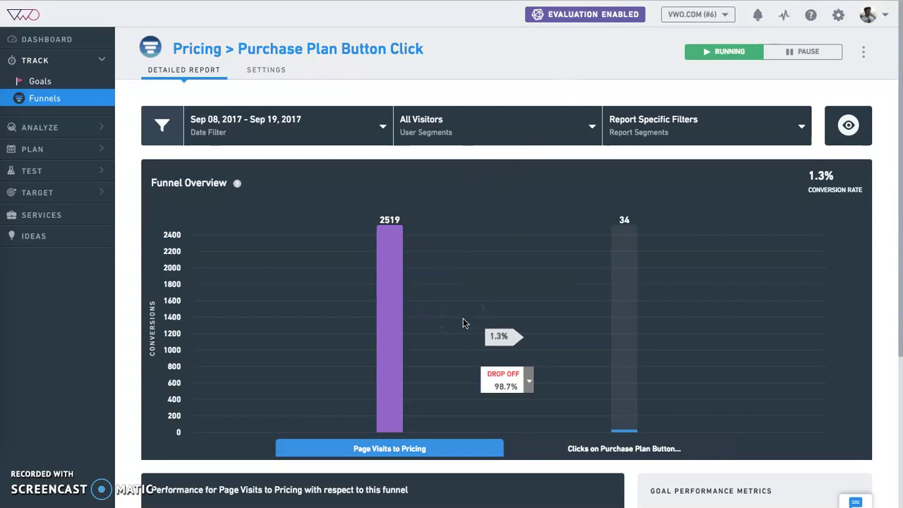
Examine the user segment filter and the drop-off analysis options in the Pricing > Purchase Plan Button Click funnel report
click(497, 337)
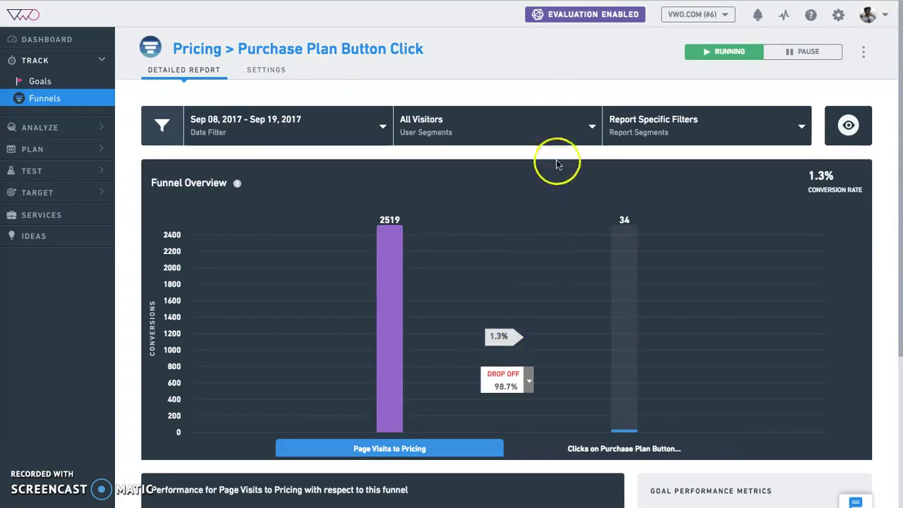
click(578, 129)
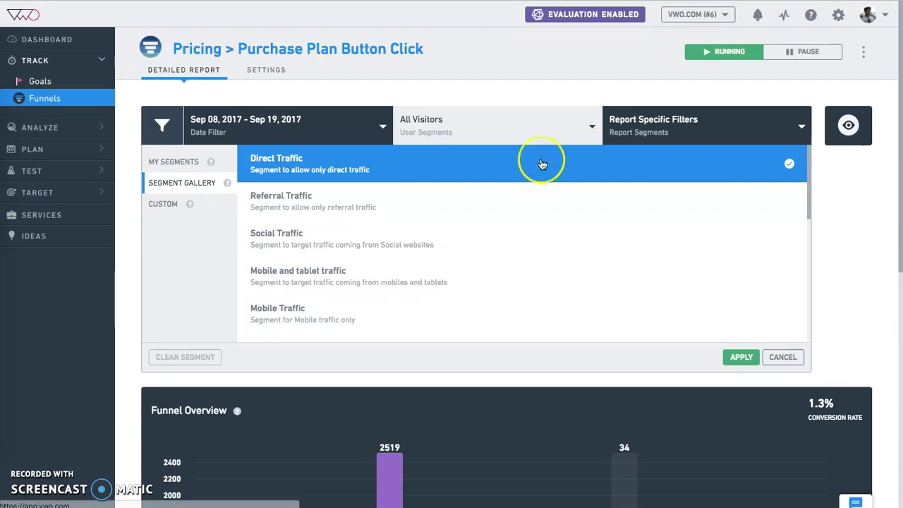
click(589, 121)
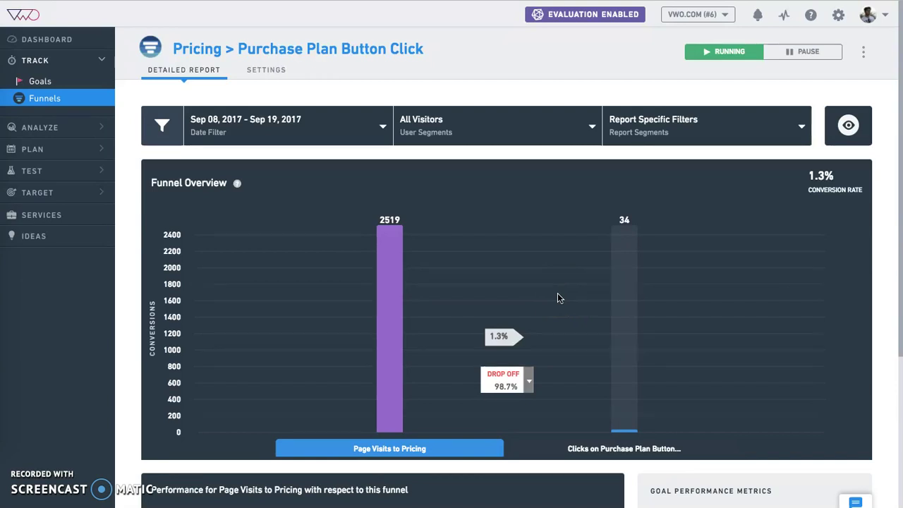
click(533, 385)
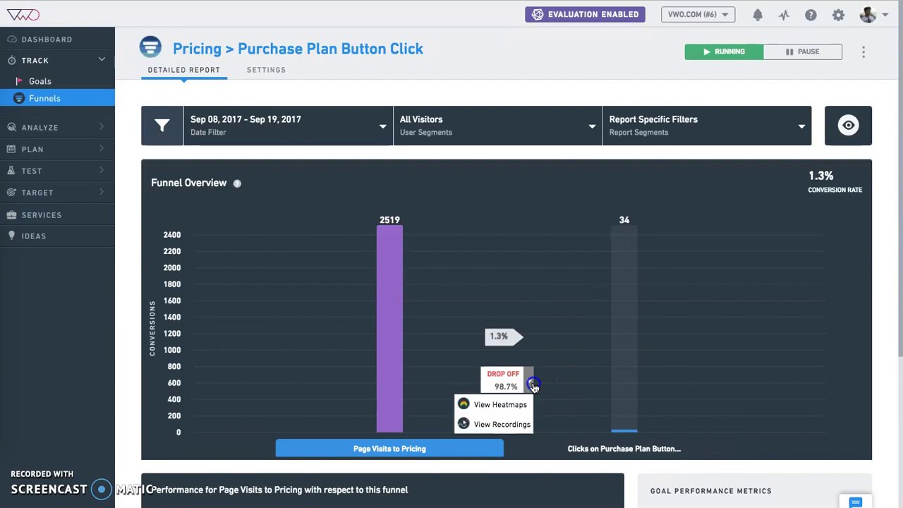